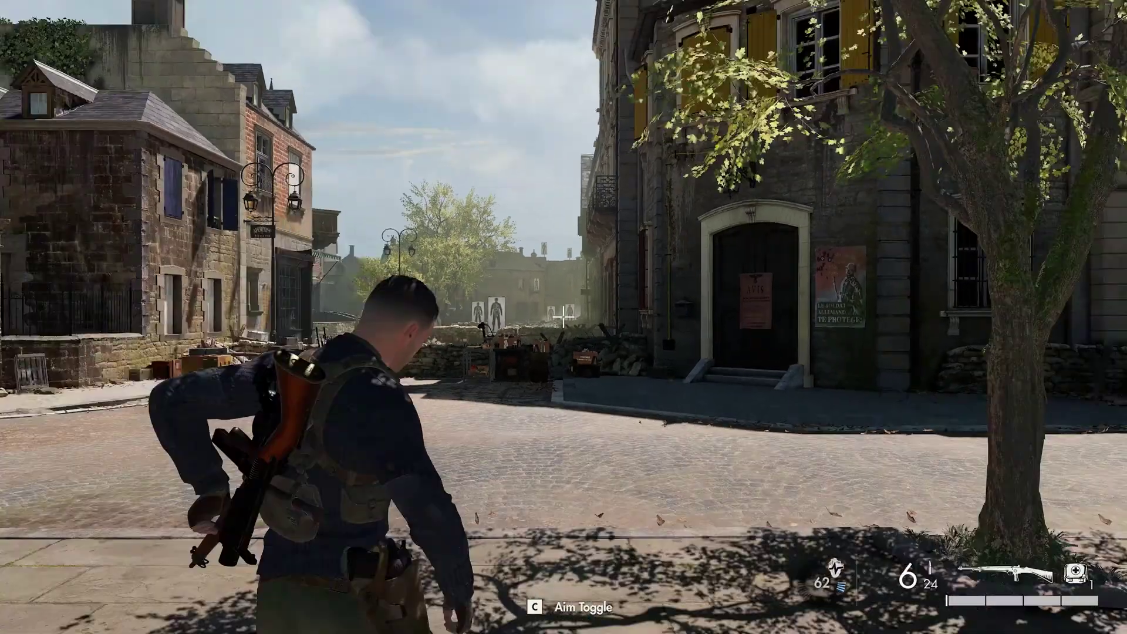
Step: Choose RX 6000 Series > RX 6700 Series > RX 6700 XT, submit, and expand the Windows 11 64-Bit Edition downloads
right_click(562, 317)
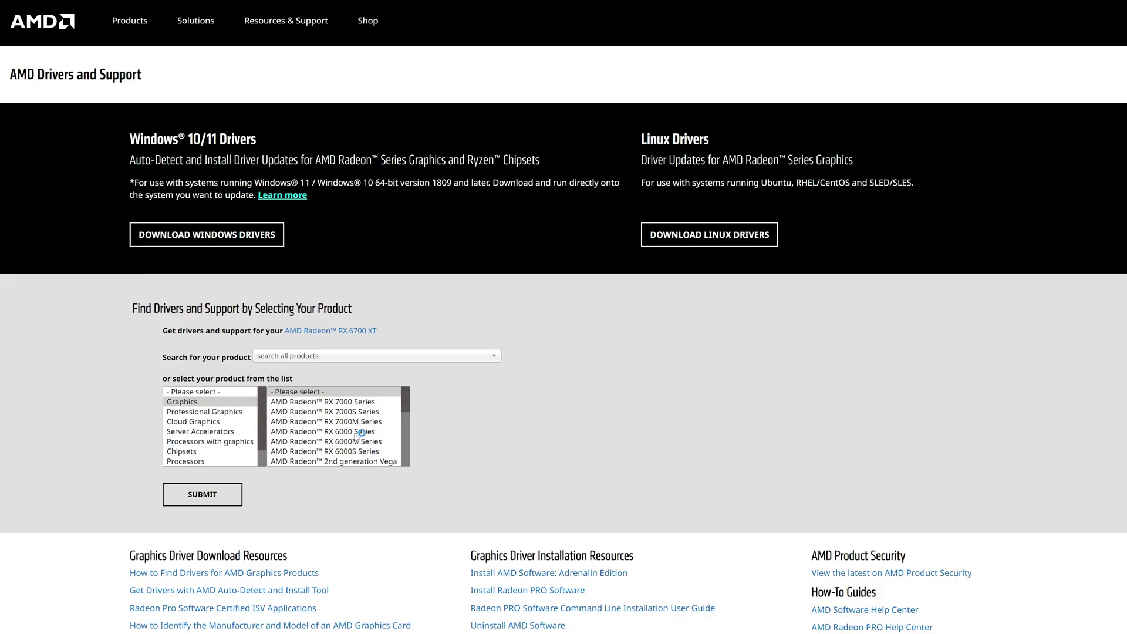
click(361, 432)
click(475, 421)
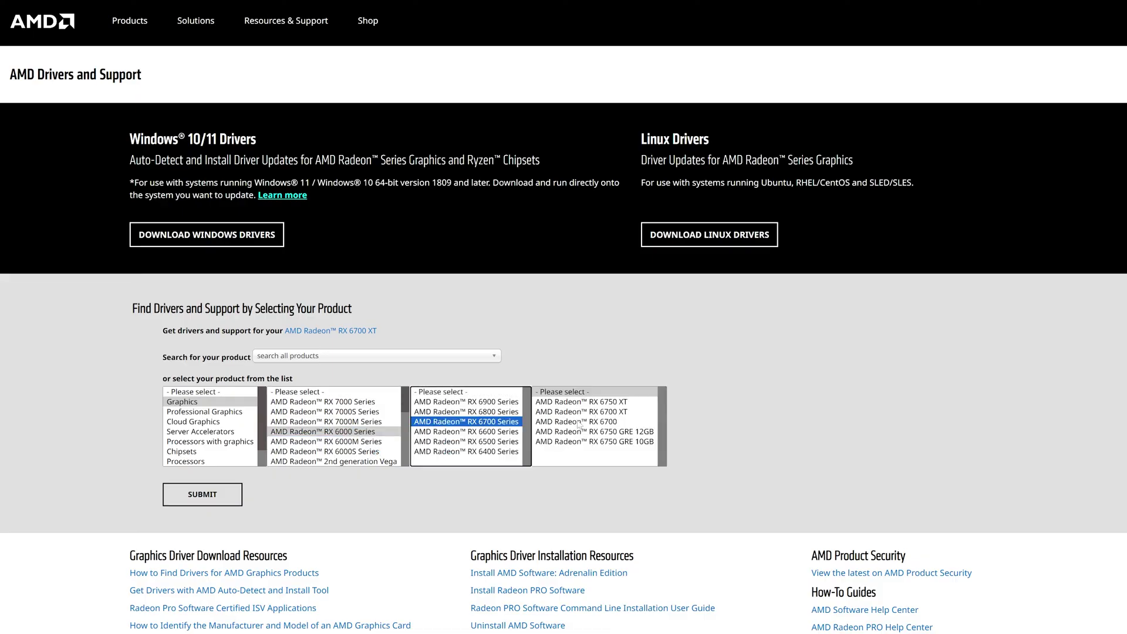
click(613, 412)
click(213, 499)
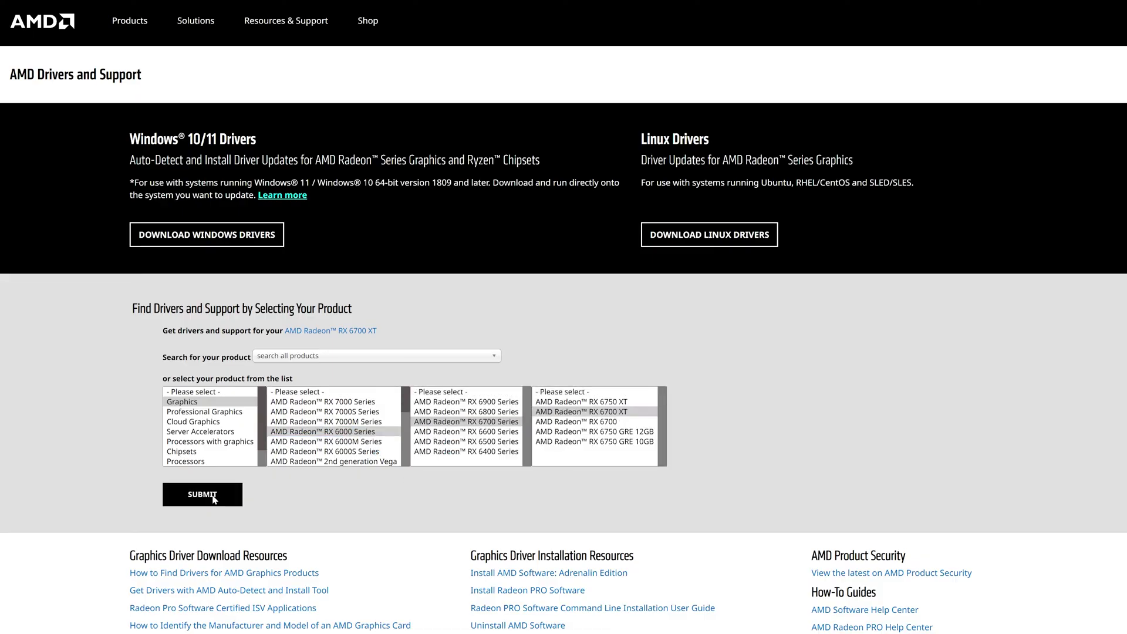
click(326, 287)
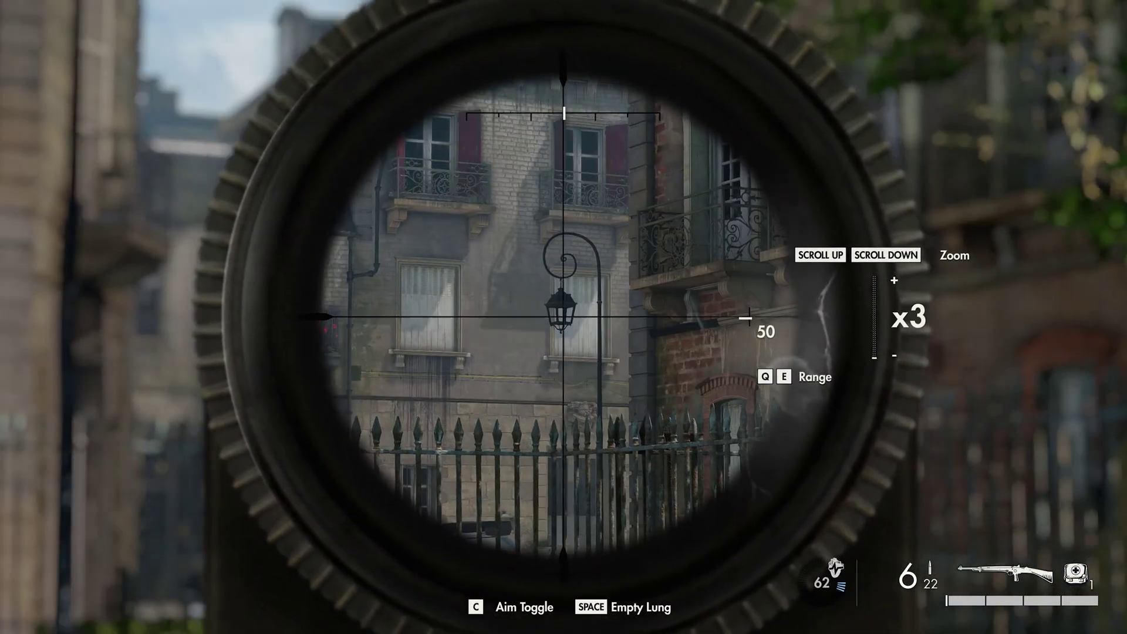
Step: Shoot the lamp post across the street through the rifle scope
click(563, 317)
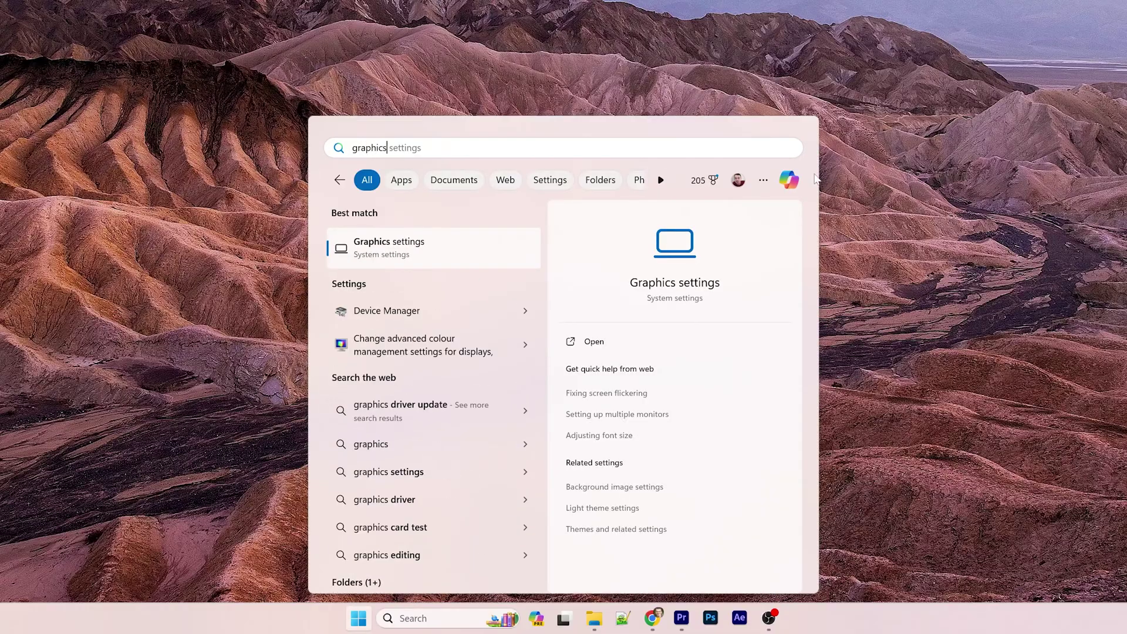
Step: In Graphics settings, give Sniper5 D3D12_Retail_Submission the High performance preference and save it
click(467, 249)
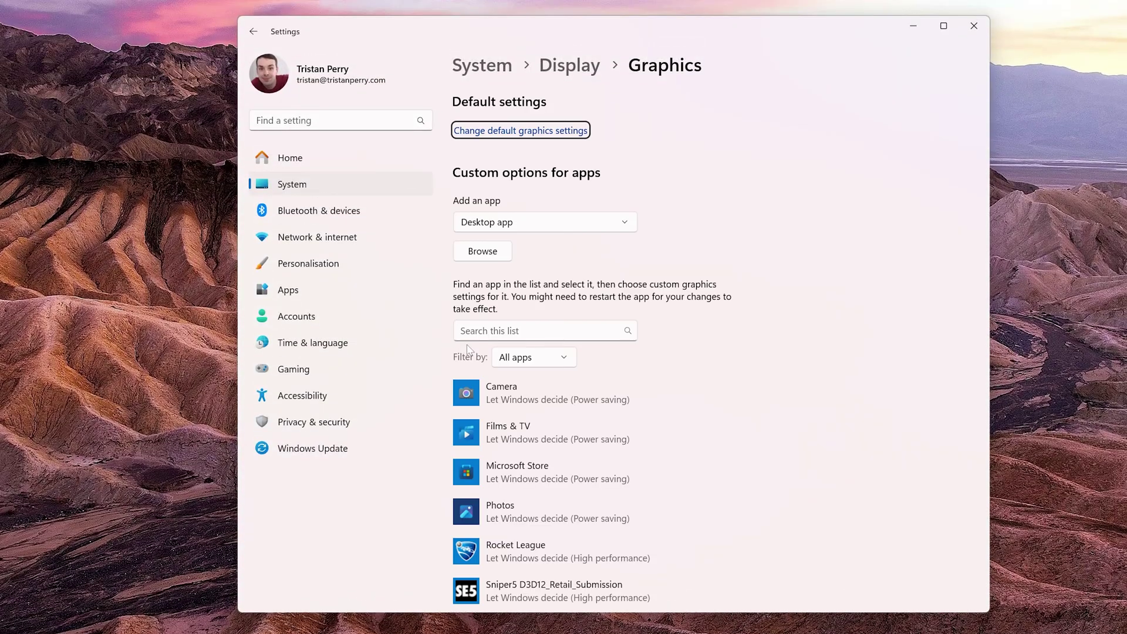
scroll(637, 282, down, 3)
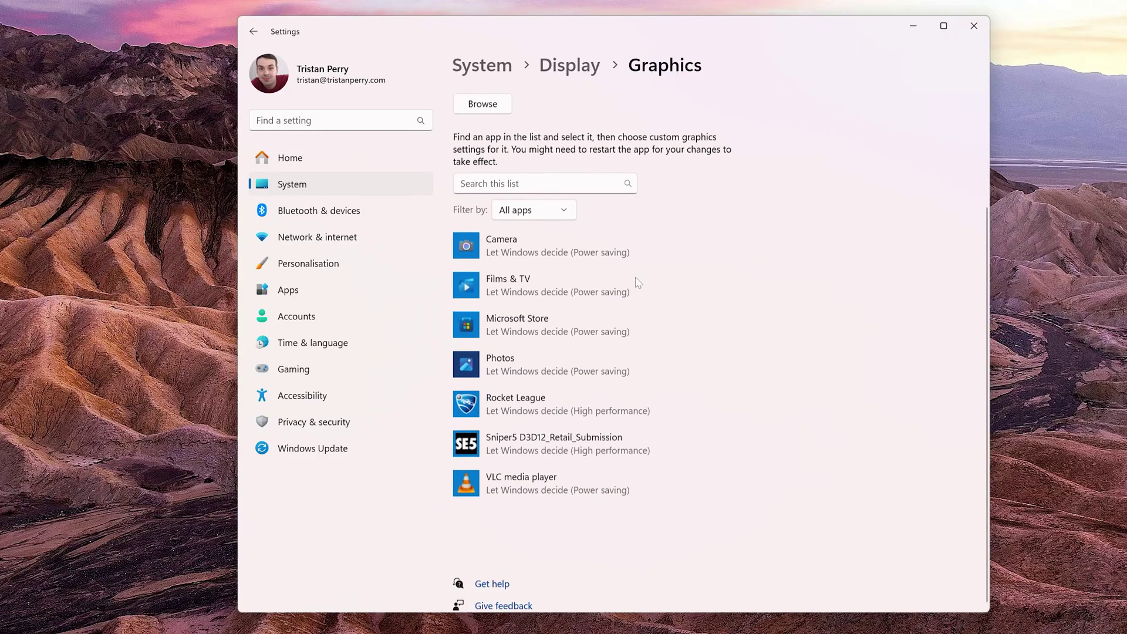
click(576, 455)
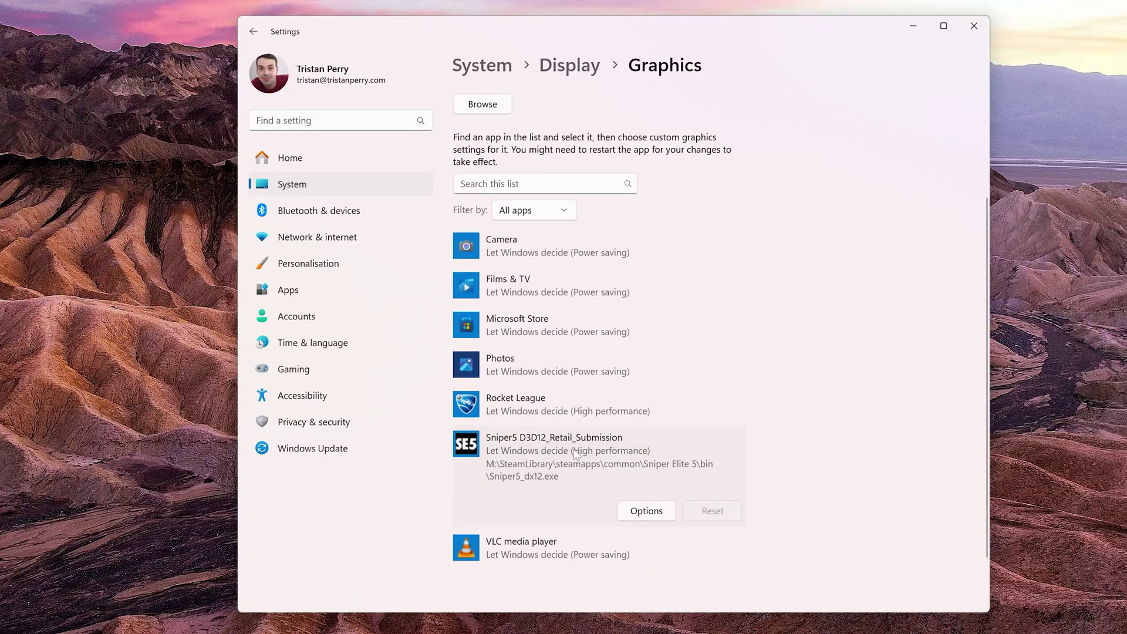
click(638, 510)
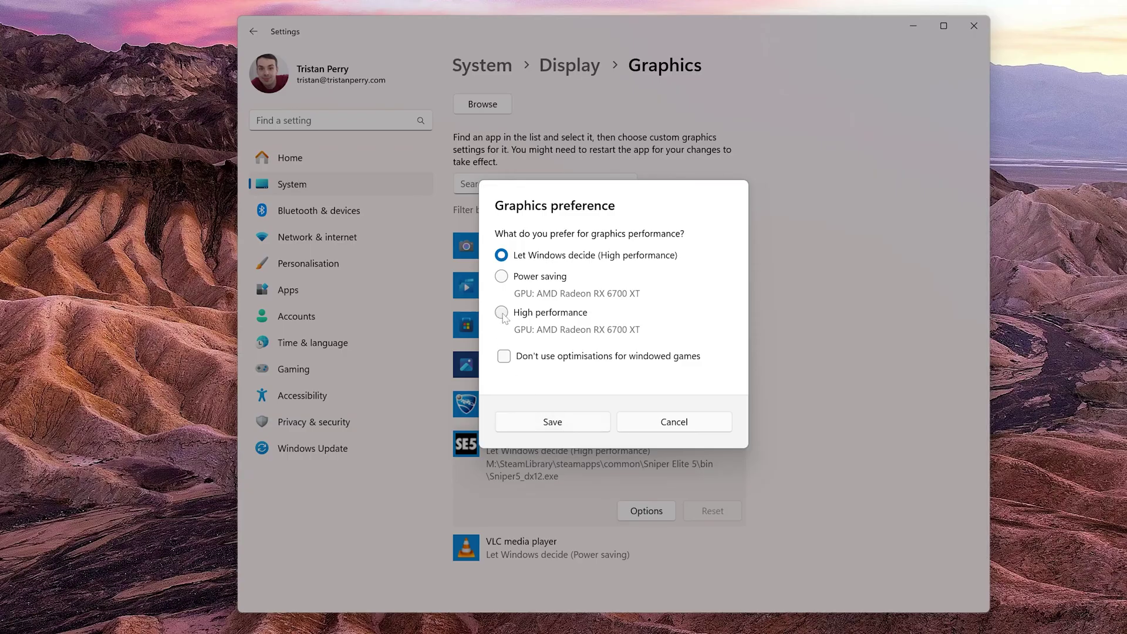
click(557, 423)
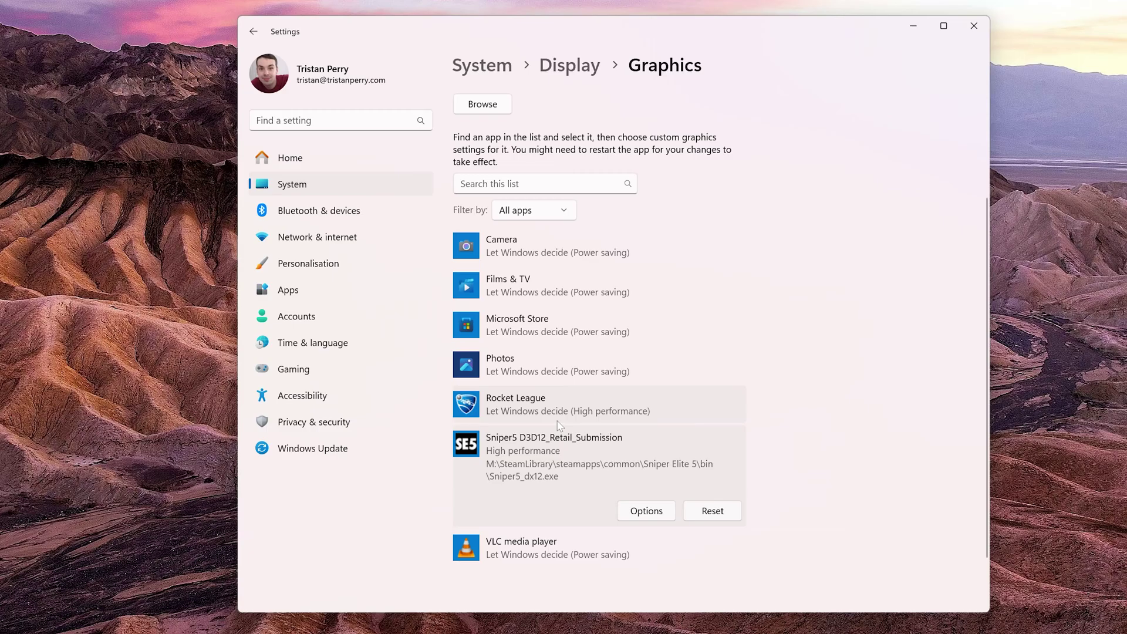
Step: Check the Filter by and Add an app lists, then bring up Rocket League's High performance preference
click(527, 216)
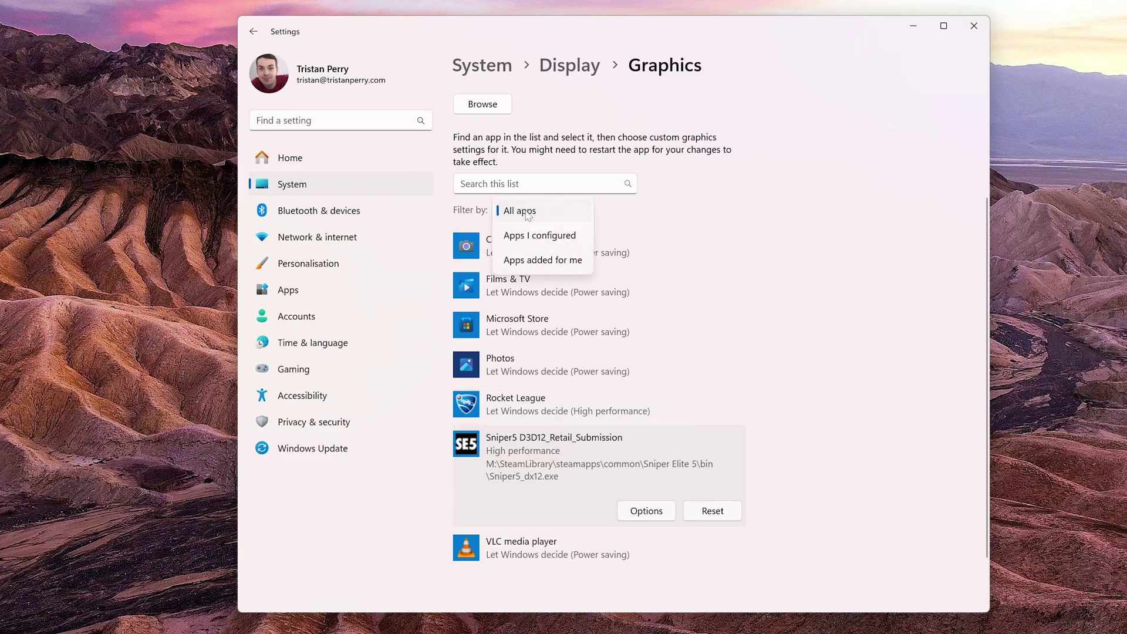
click(528, 211)
scroll(651, 219, up, 3)
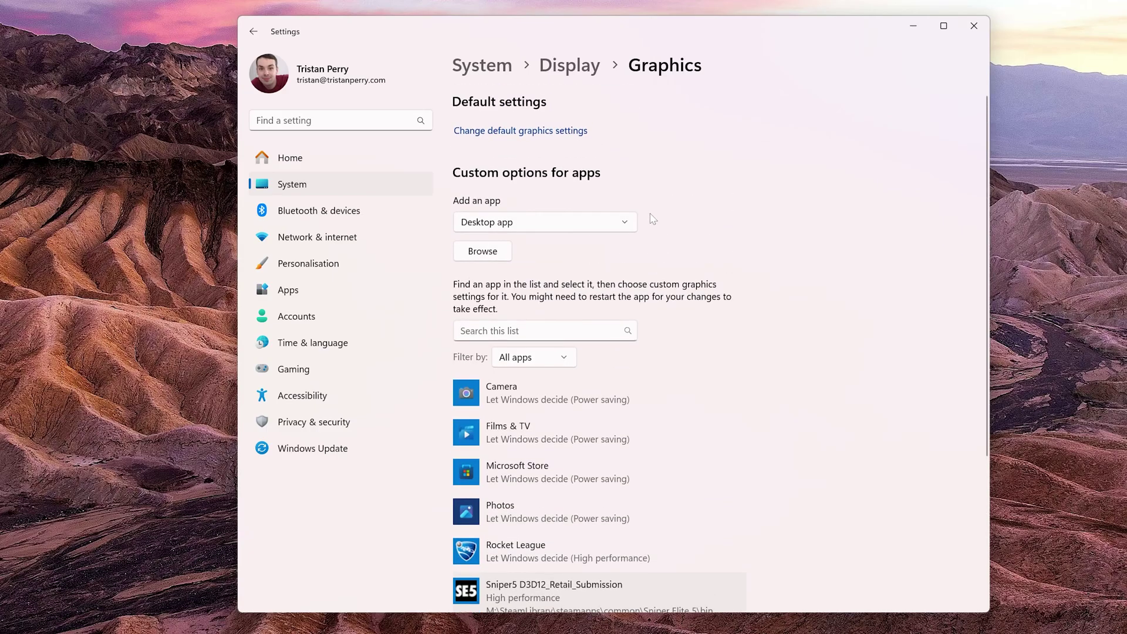
click(524, 248)
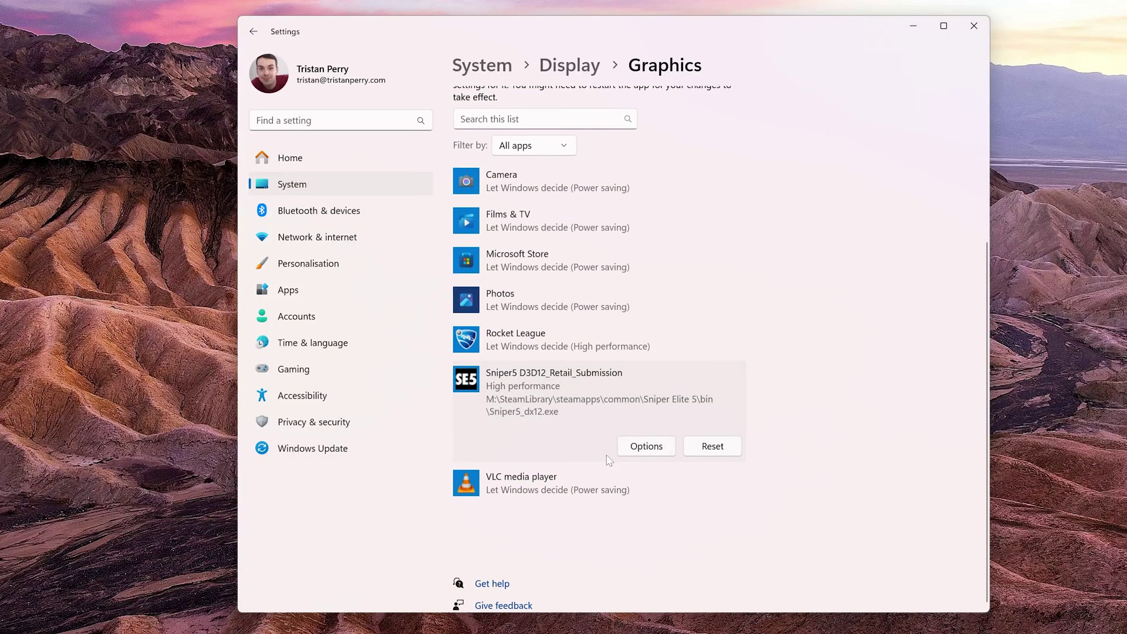
click(554, 343)
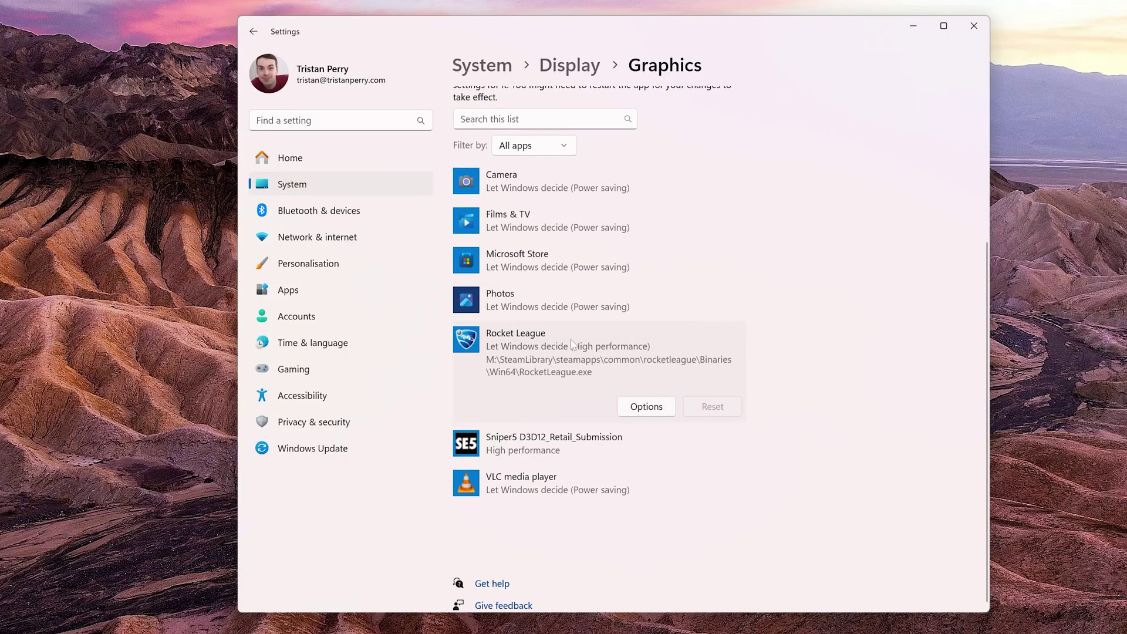
click(645, 407)
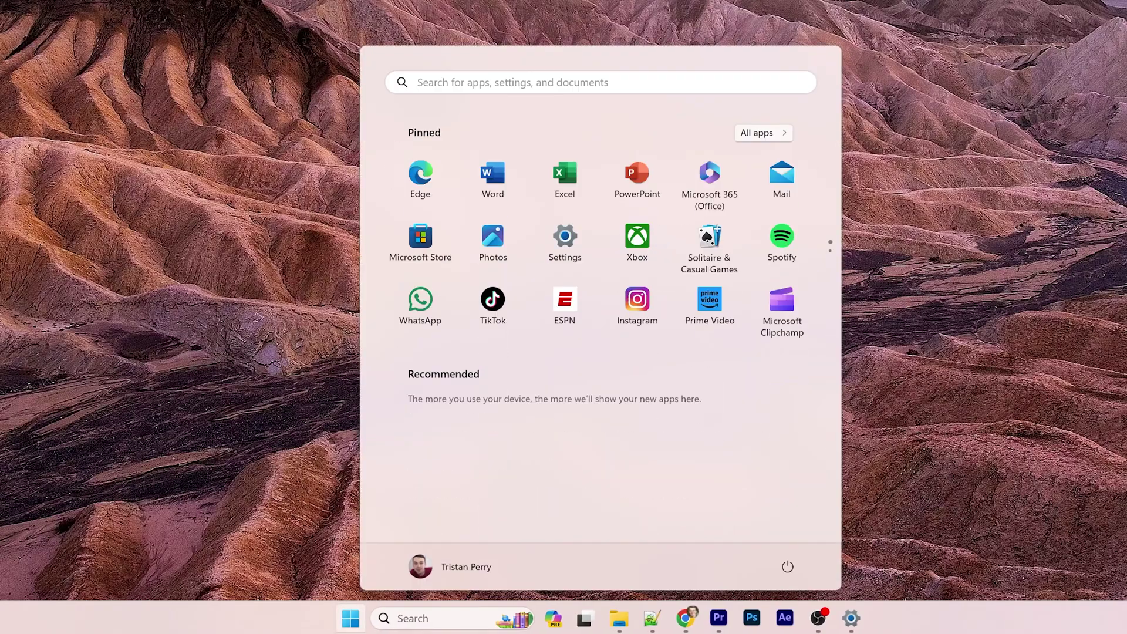
Step: Search 'power' and open Choose a power plan, keeping Ultimate Performance as the active plan
text(power)
click(437, 196)
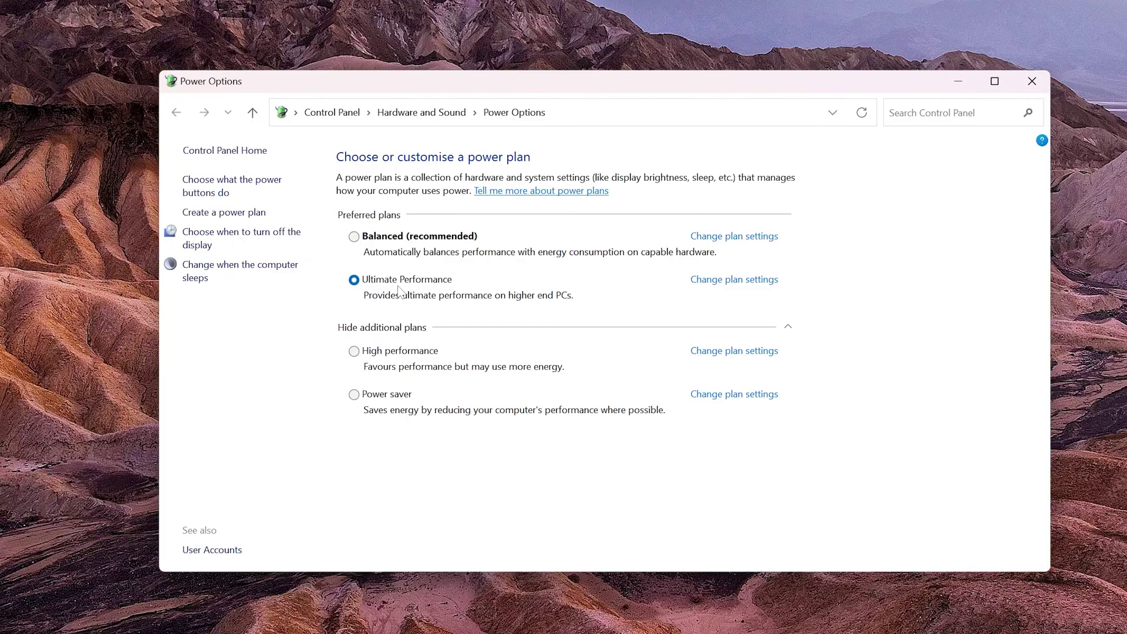
Step: Turn PCI Express Link State Power Management Off in the Ultimate Performance plan's advanced settings
click(708, 281)
click(502, 297)
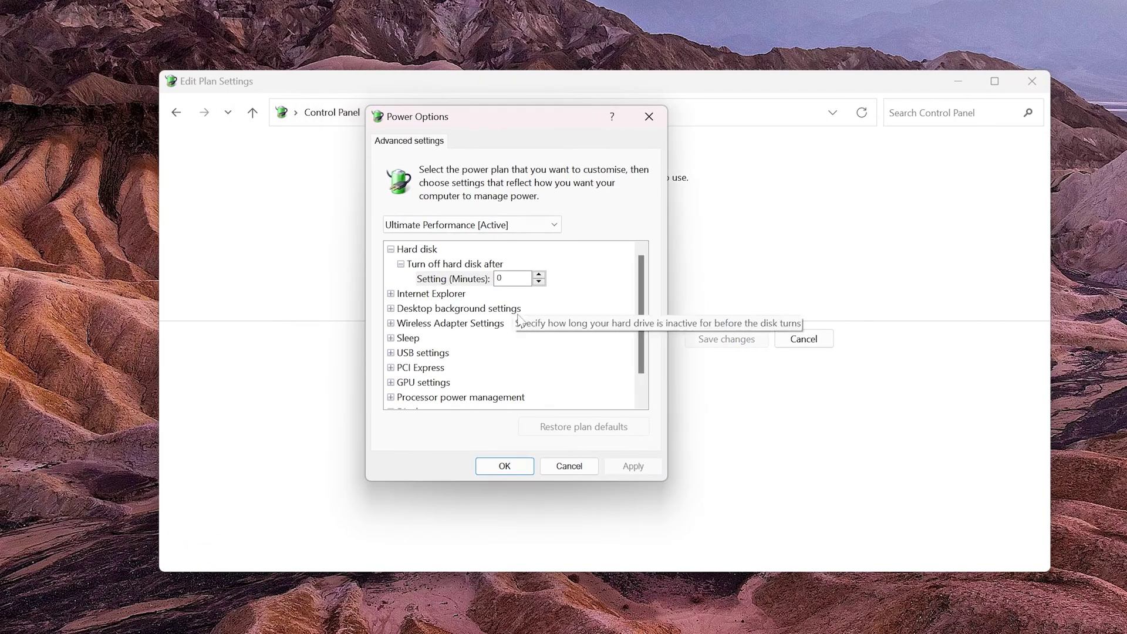
scroll(504, 350, down, 1)
click(391, 339)
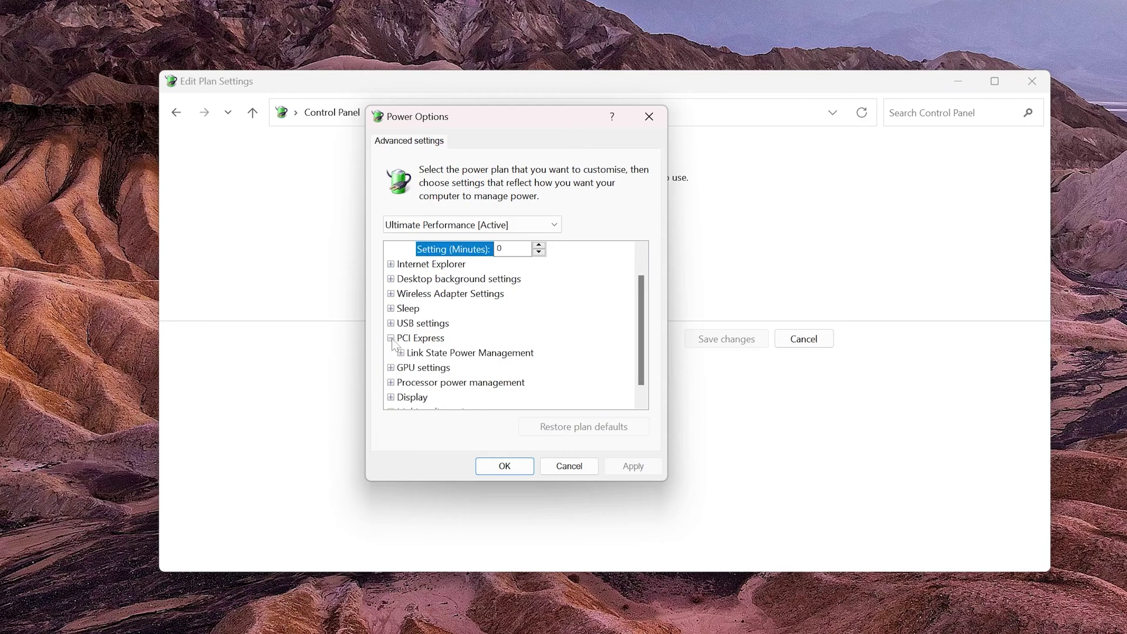
click(400, 352)
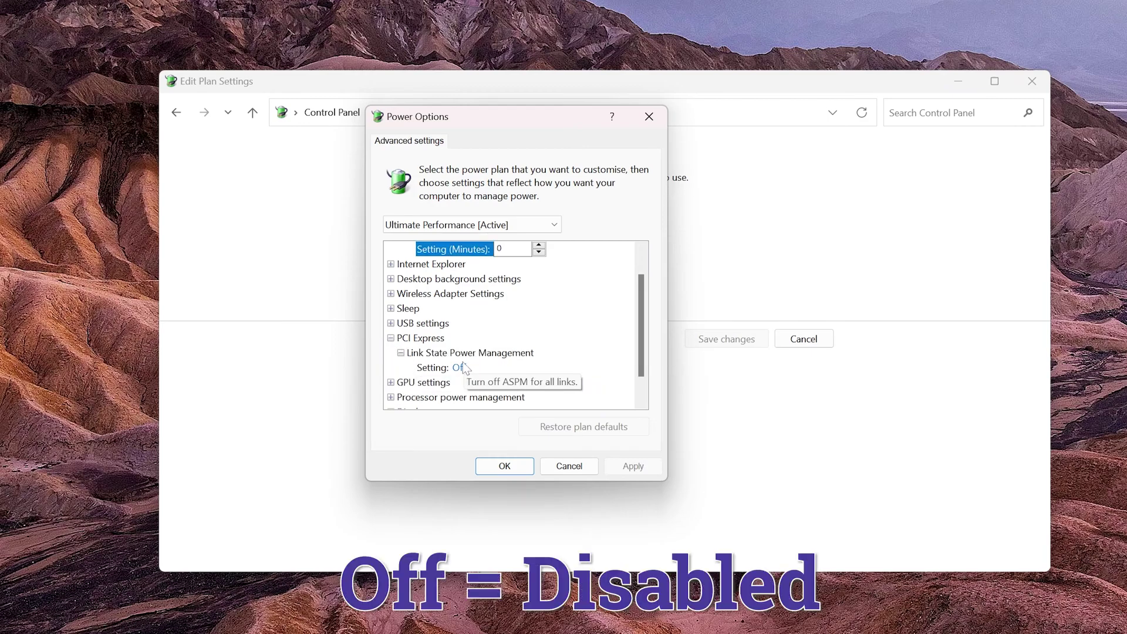
click(464, 369)
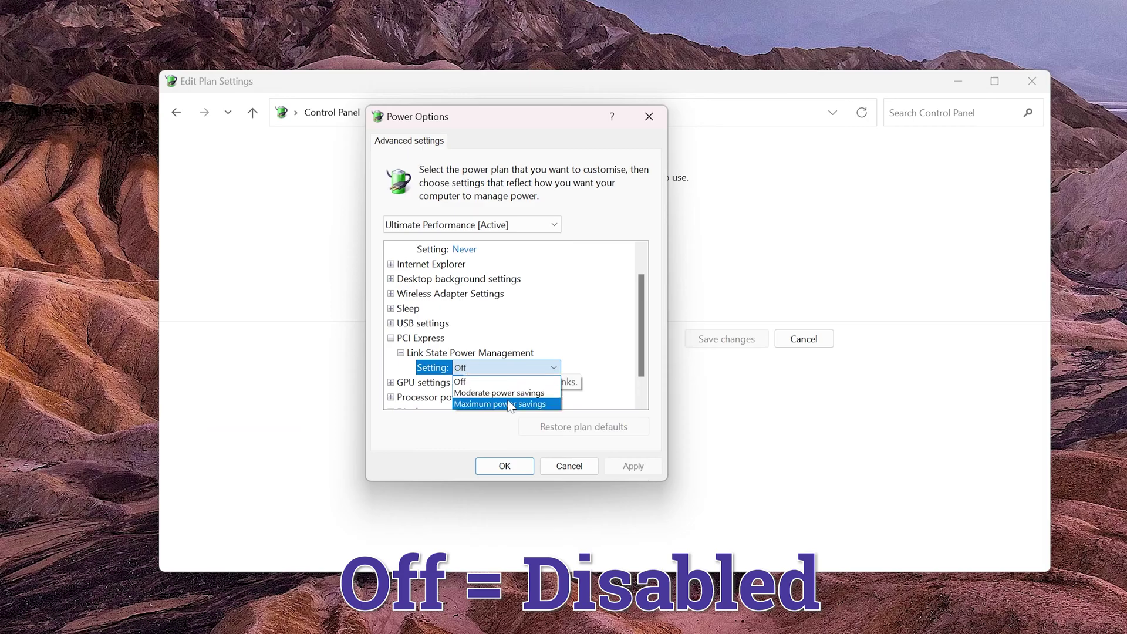
click(505, 381)
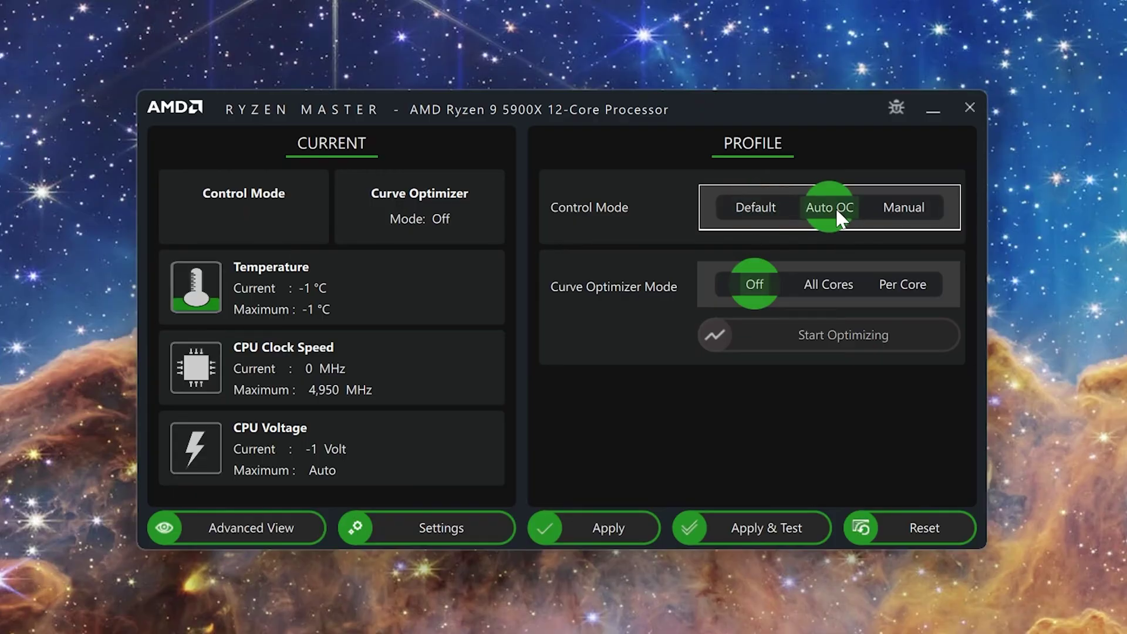
Step: Try Curve Optimizer All Cores, then switch the profile's Control Mode to Manual
click(823, 281)
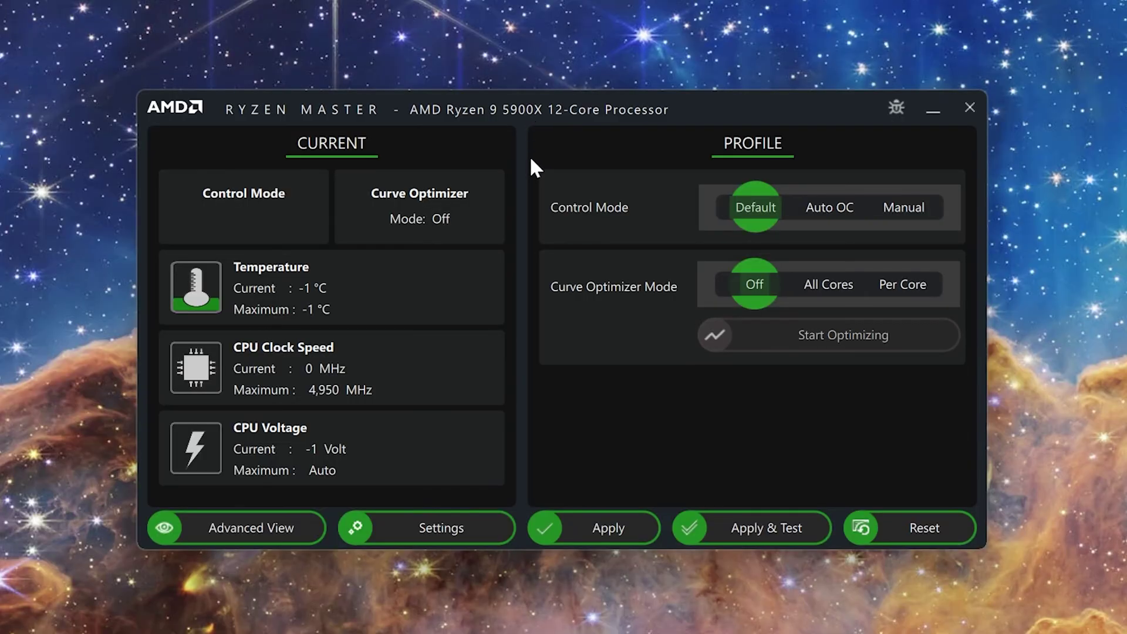
click(897, 207)
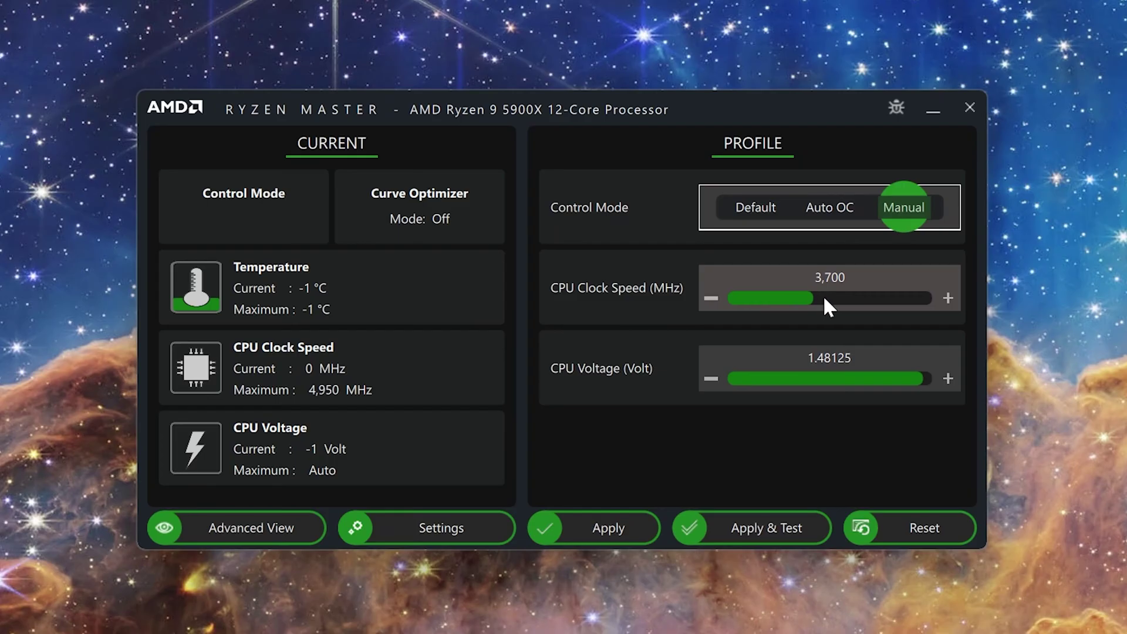
Step: Raise the CPU clock speed to 4,500 MHz and the voltage to 1.51875 V
drag(832, 295, 866, 302)
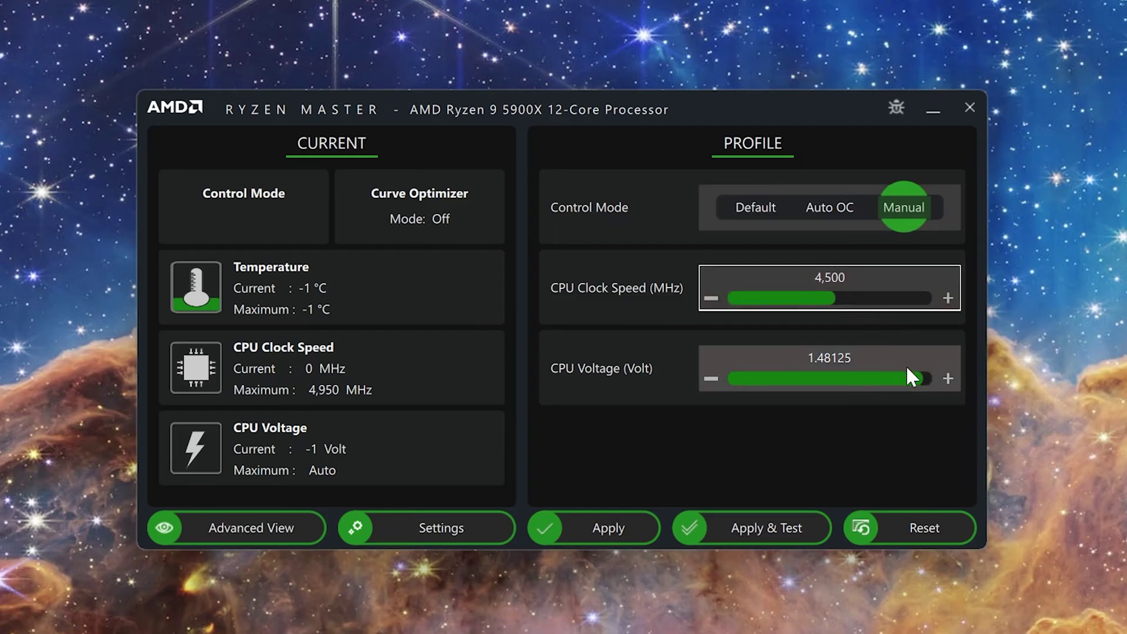
click(947, 378)
click(947, 378)
click(947, 377)
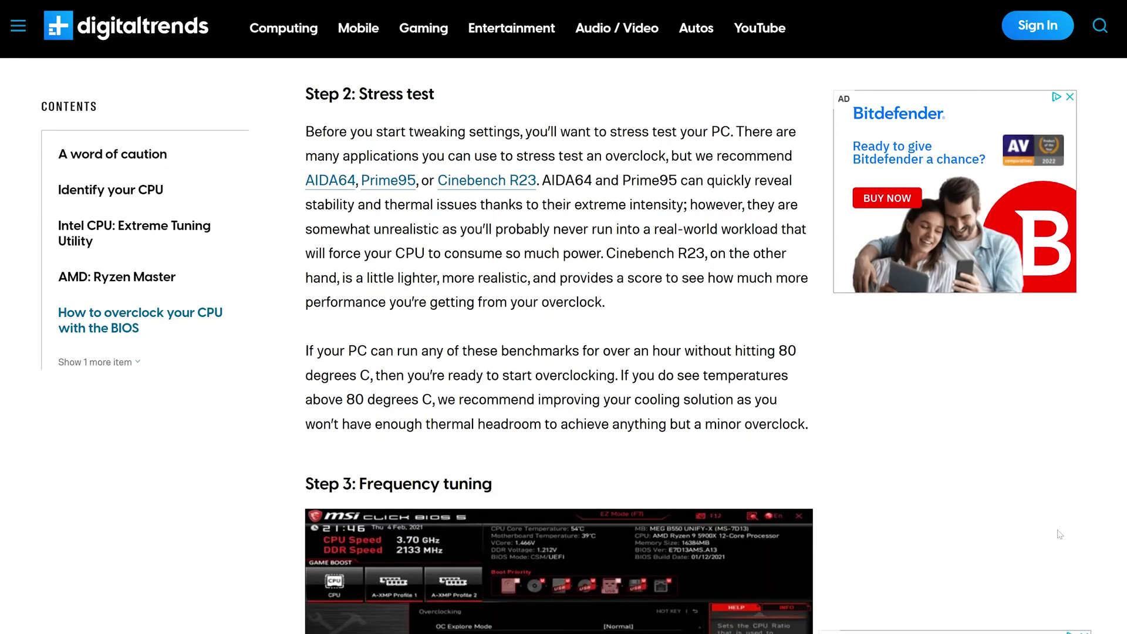
Step: Scroll the Digital Trends overclocking article past Step 3 to 'Step 4: Raising the core voltage'
scroll(1060, 534, down, 6)
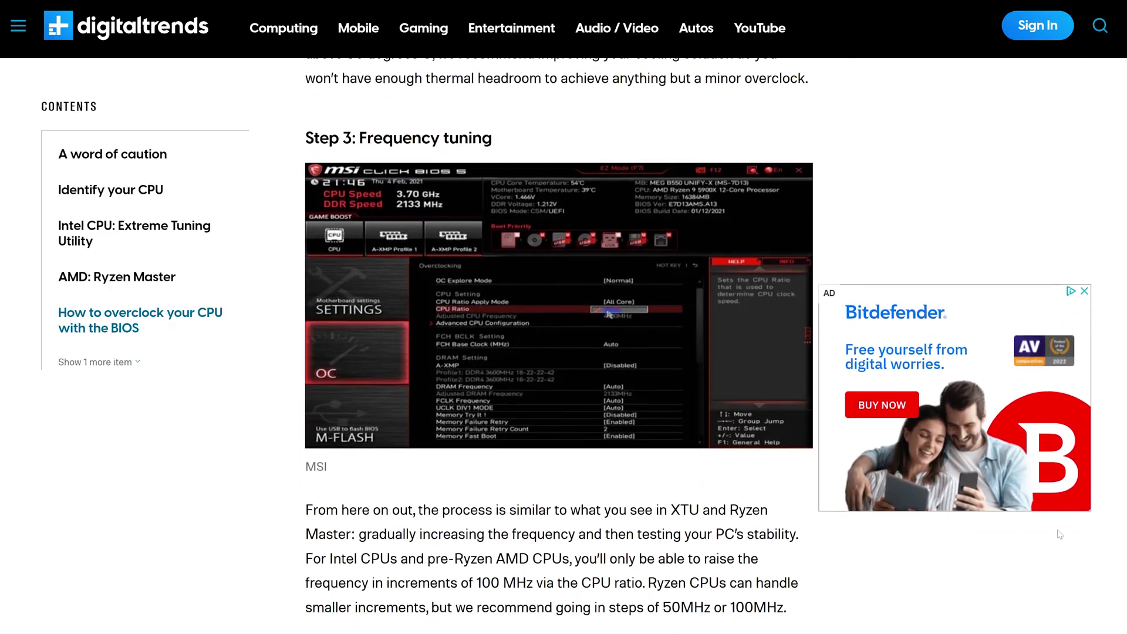
scroll(1060, 534, down, 3)
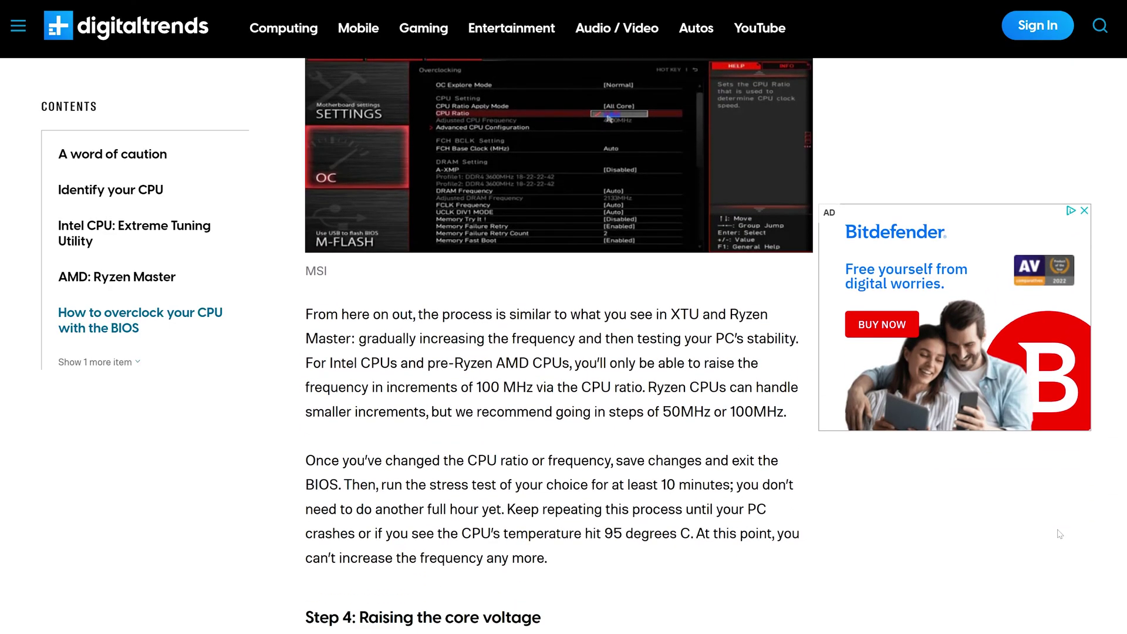
scroll(1059, 534, down, 4)
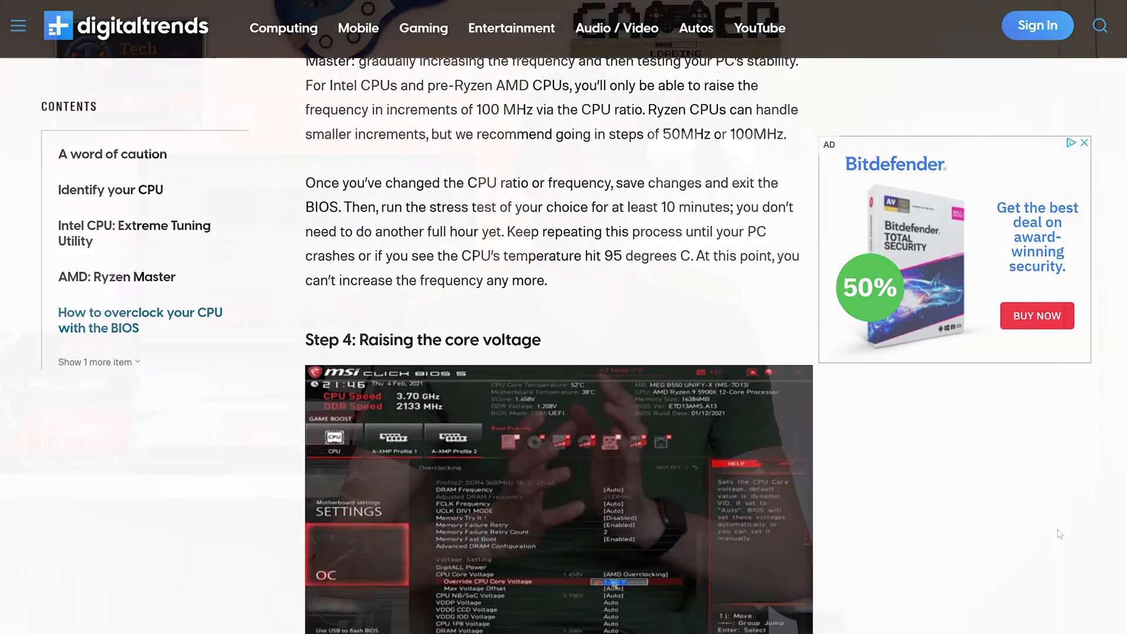